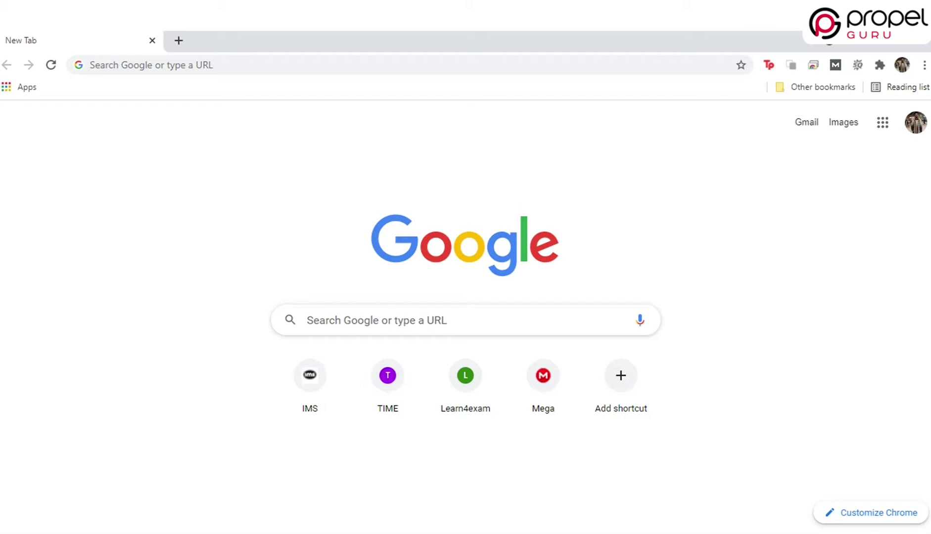
- Open Google Analytics, switch to the third alternative Google account, and start measuring with it
{"action": "left_click", "coordinate": [227, 234]}
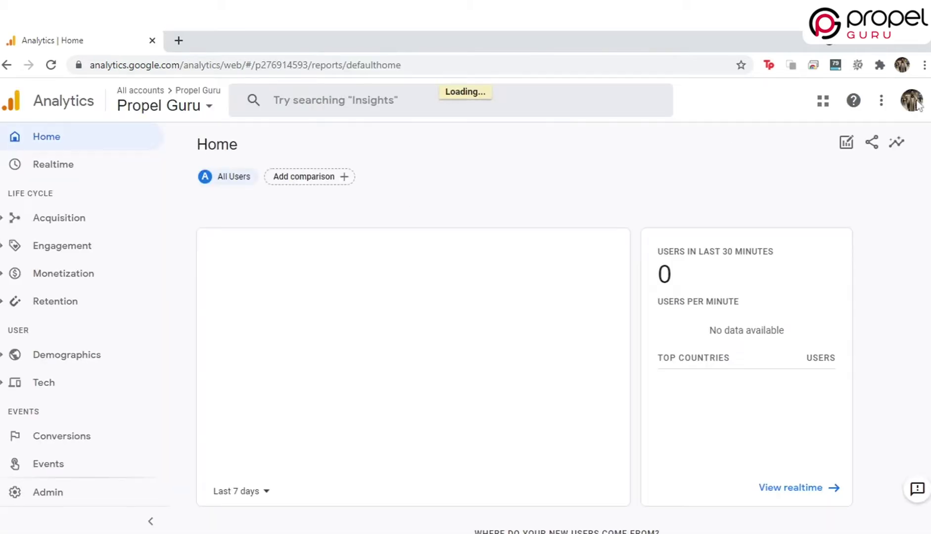
{"action": "left_click", "coordinate": [914, 102]}
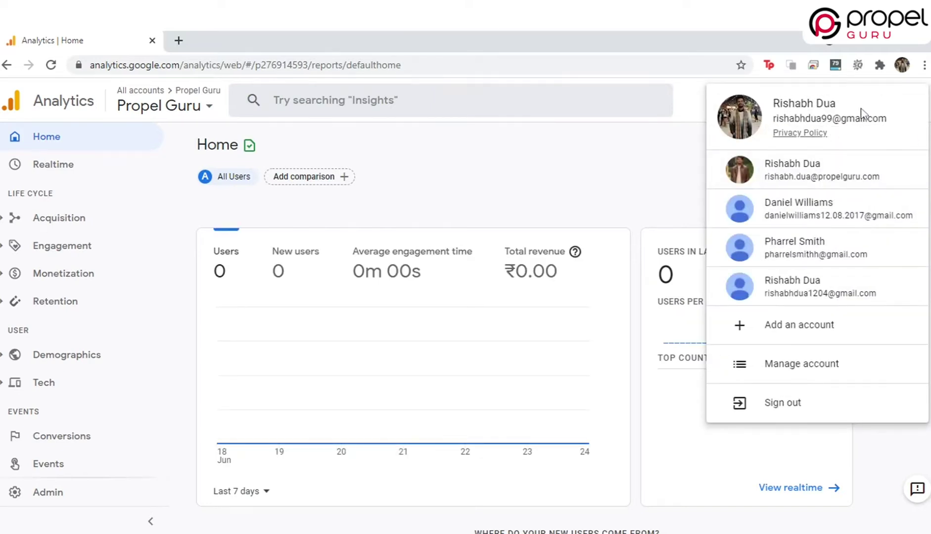
{"action": "left_click", "coordinate": [824, 249]}
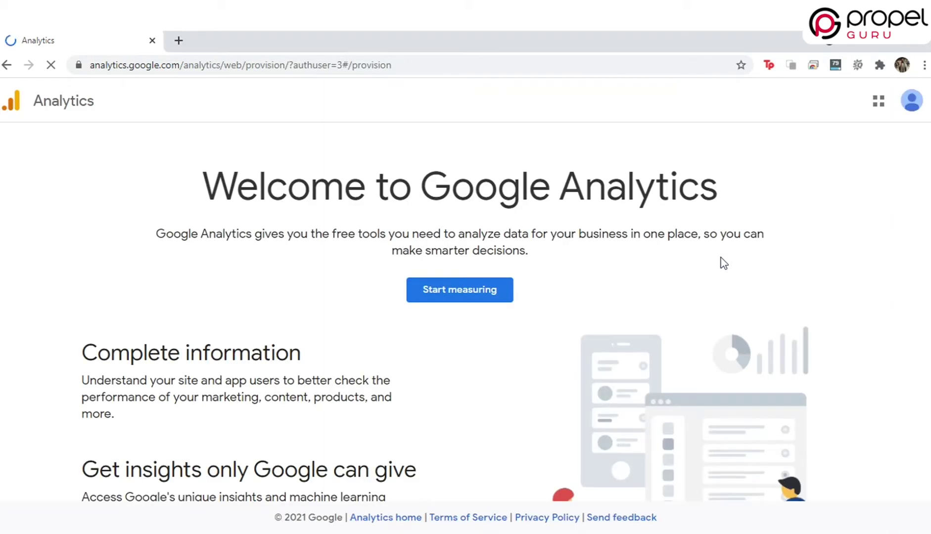
{"action": "left_click", "coordinate": [459, 292]}
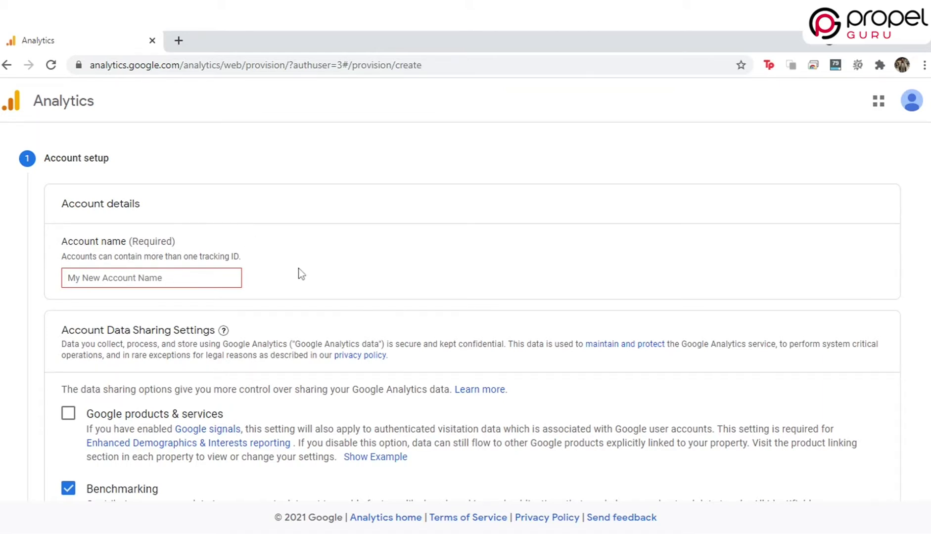
- Complete the account setup with the account name Propel Guru and Google products & services data sharing enabled
{"action": "left_click", "coordinate": [149, 278]}
{"action": "type", "text": "Propel Gurur"}
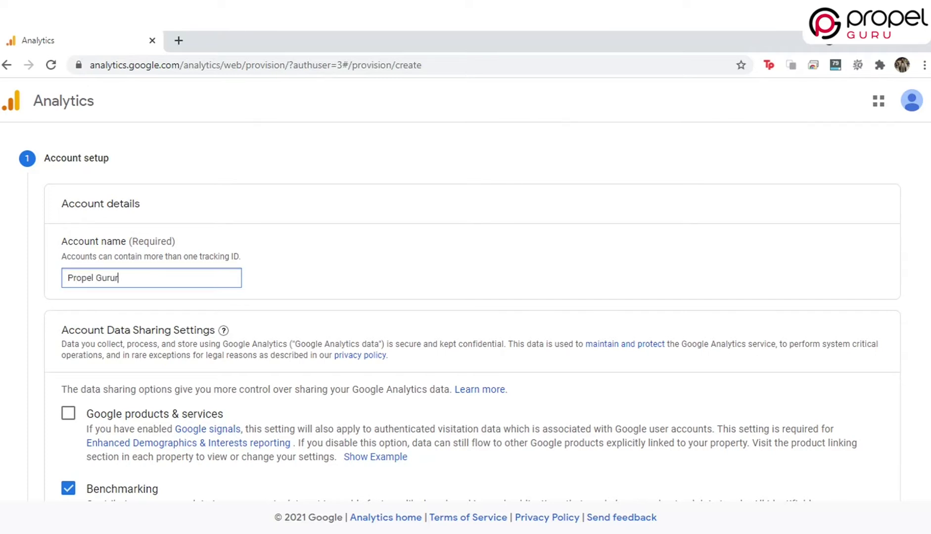
{"action": "key", "text": "BackSpace"}
{"action": "scroll", "coordinate": [465, 311], "scroll_direction": "down", "scroll_amount": 4}
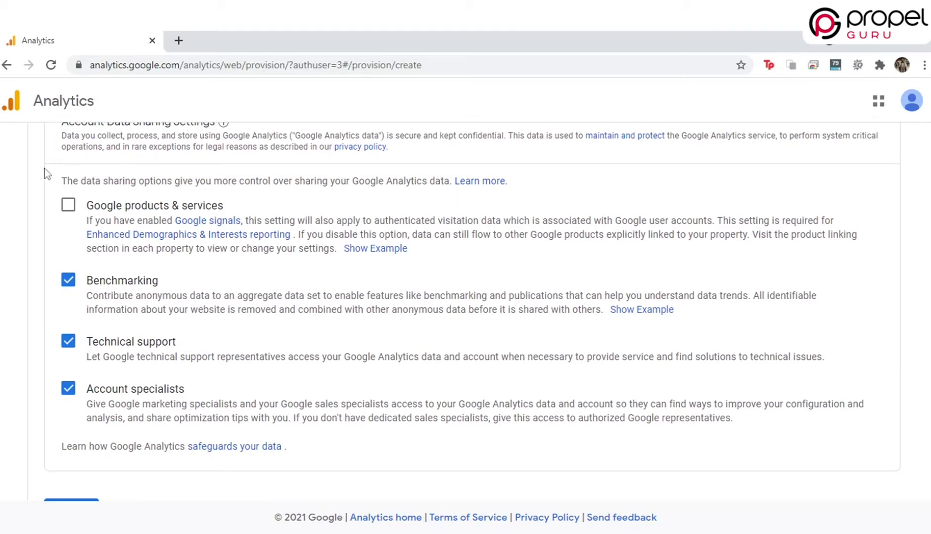
{"action": "left_click", "coordinate": [66, 206]}
{"action": "scroll", "coordinate": [545, 261], "scroll_direction": "down", "scroll_amount": 3}
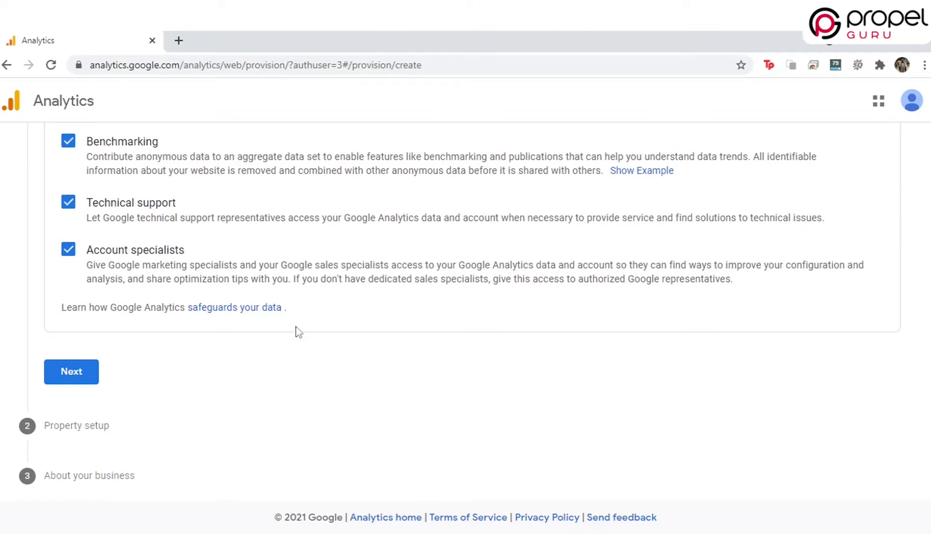
{"action": "left_click", "coordinate": [89, 371]}
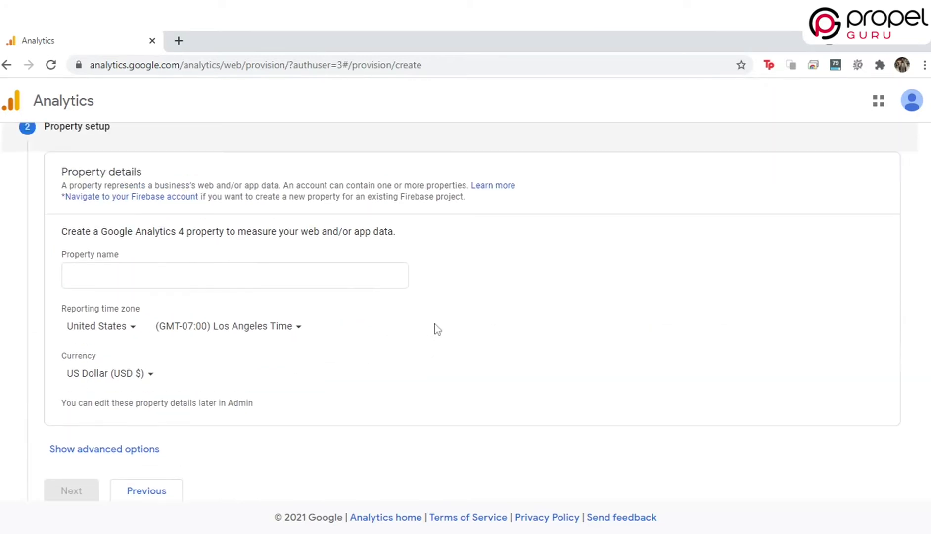
- Name the property Propel guru and set its reporting time zone to India
{"action": "left_click", "coordinate": [248, 284]}
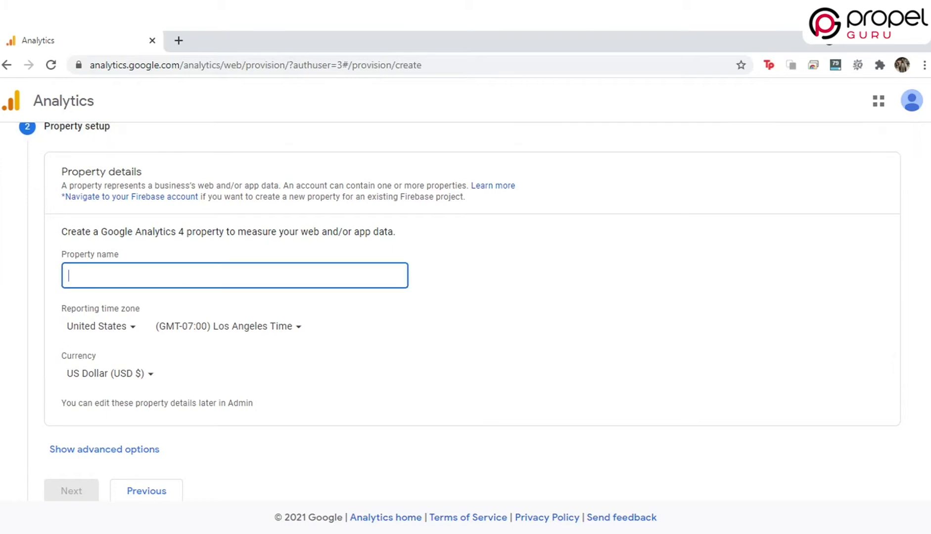
{"action": "type", "text": "Propel"}
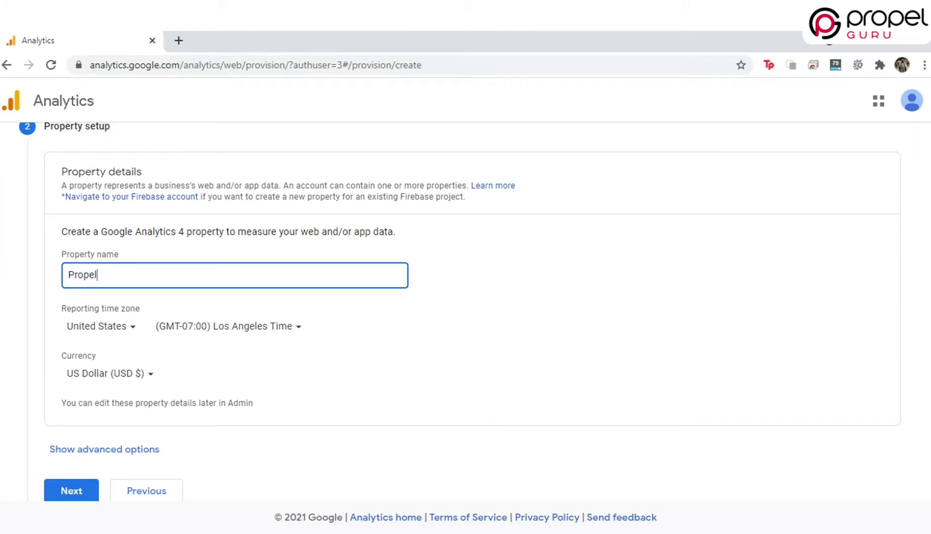
{"action": "type", "text": " guru"}
{"action": "left_click", "coordinate": [130, 327]}
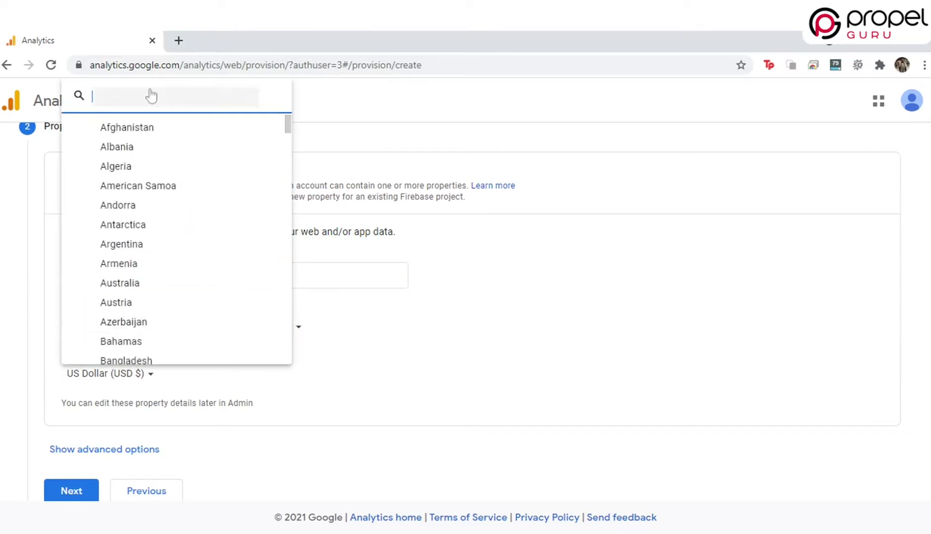
{"action": "type", "text": "in"}
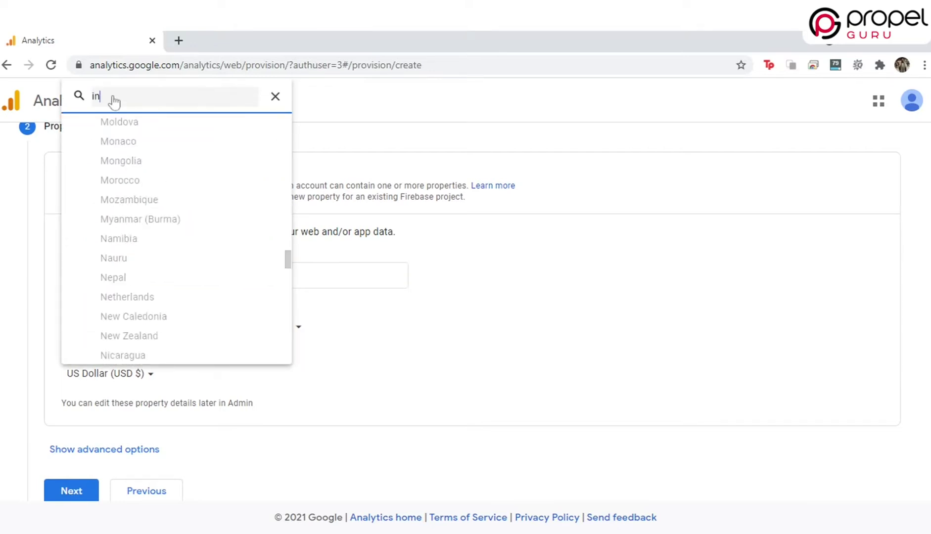
{"action": "scroll", "coordinate": [186, 276], "scroll_direction": "down", "scroll_amount": 5}
{"action": "scroll", "coordinate": [183, 281], "scroll_direction": "up", "scroll_amount": 20}
{"action": "scroll", "coordinate": [183, 281], "scroll_direction": "down", "scroll_amount": 1}
{"action": "left_click", "coordinate": [107, 327]}
- Set the property's currency to Indian Rupee (INR ₹) and proceed to the business information
{"action": "scroll", "coordinate": [431, 338], "scroll_direction": "down", "scroll_amount": 1}
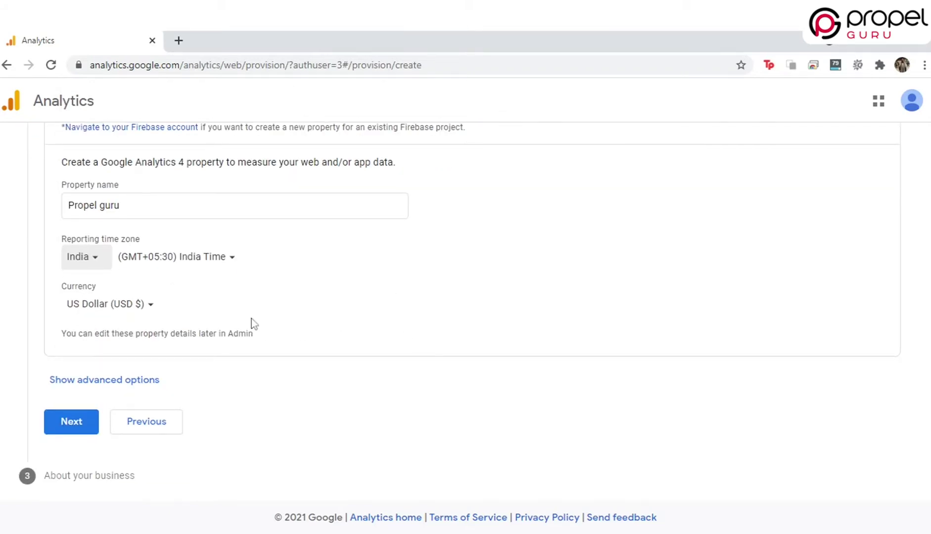
{"action": "left_click", "coordinate": [123, 307]}
{"action": "type", "text": "in"}
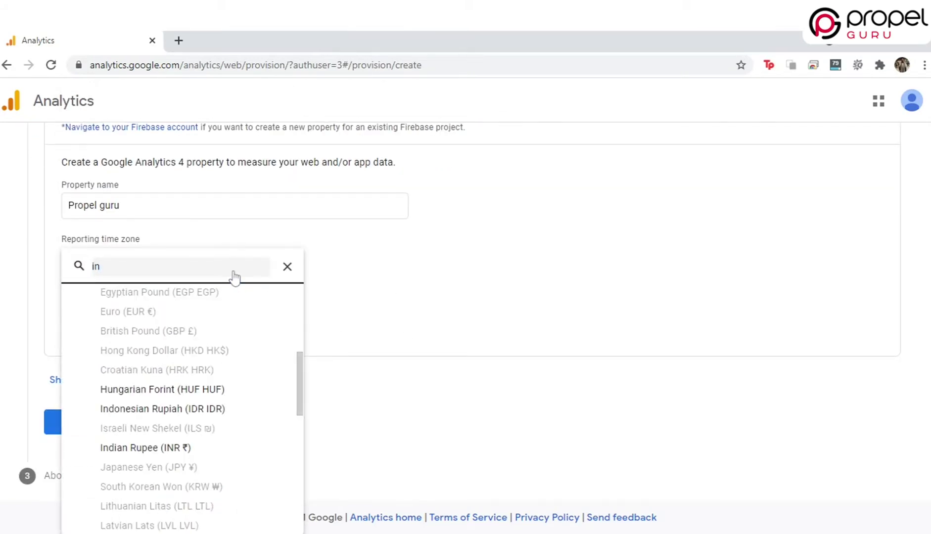
{"action": "left_click", "coordinate": [187, 448]}
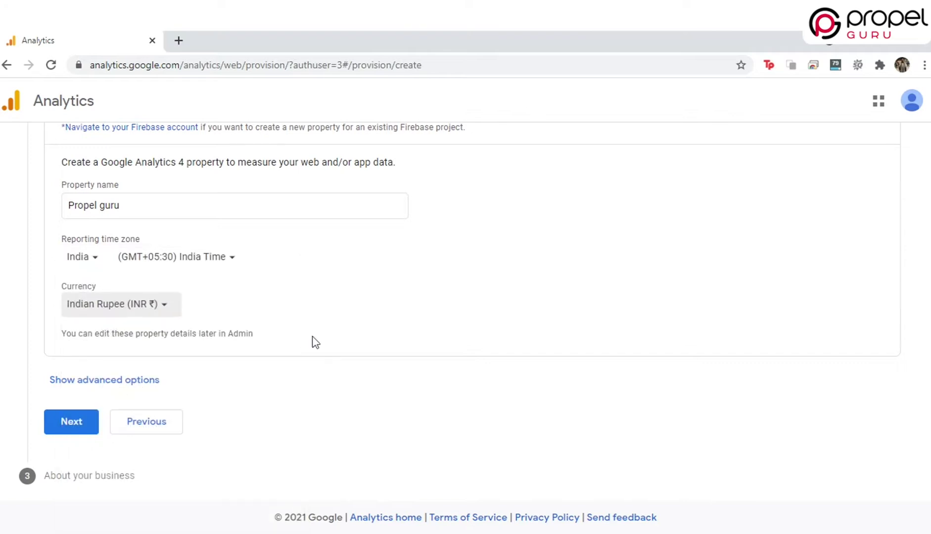
{"action": "left_click", "coordinate": [69, 423]}
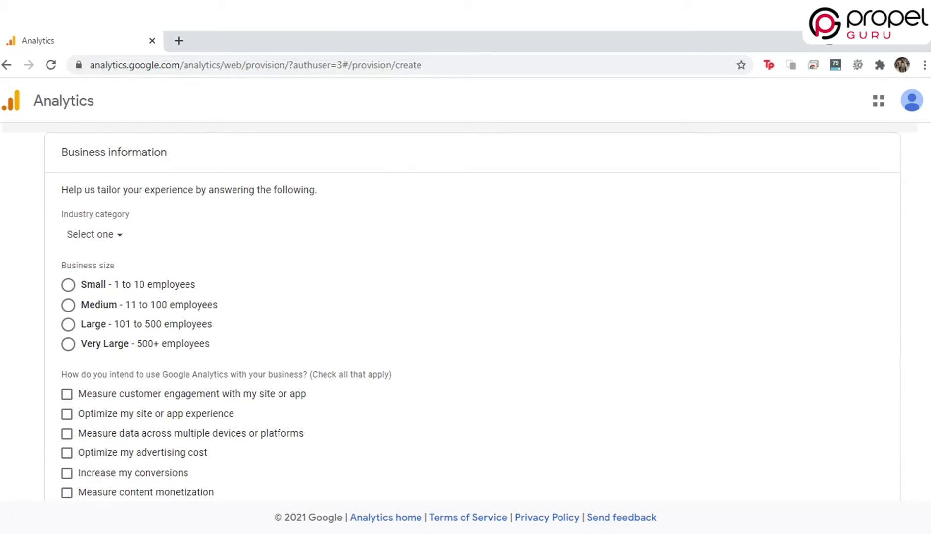
- Set the industry category to Business & Industrial and the business size to Medium (11 to 100 employees)
{"action": "left_click", "coordinate": [109, 238]}
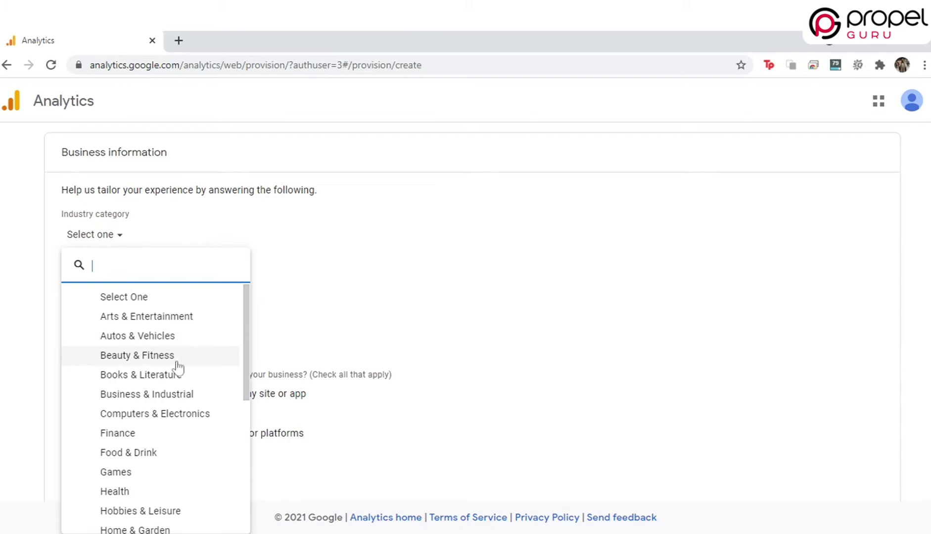
{"action": "left_click", "coordinate": [173, 394]}
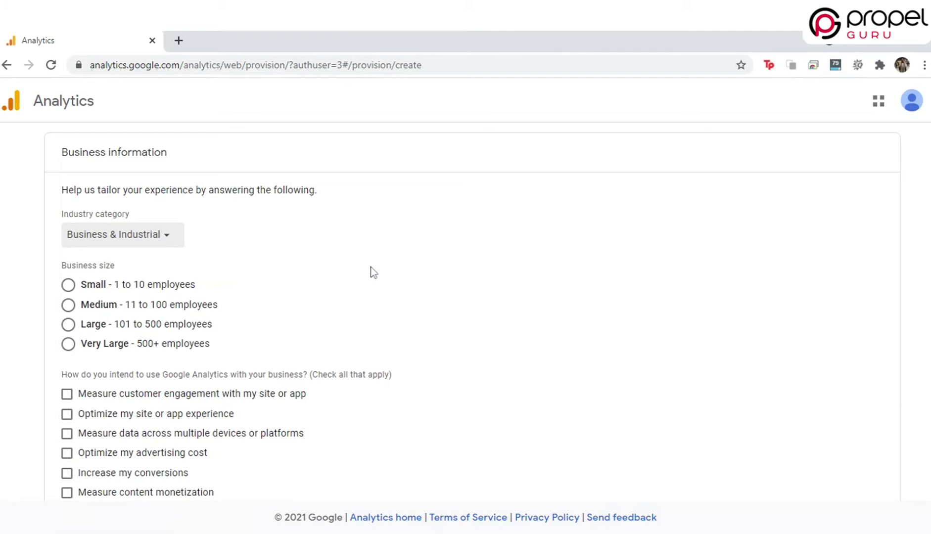
{"action": "left_click", "coordinate": [68, 306]}
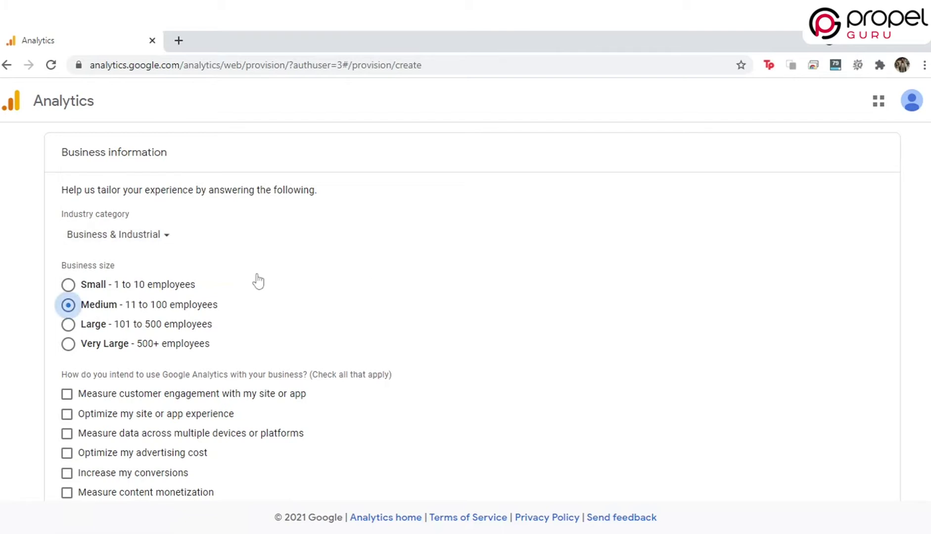
- Select every intended use of Google Analytics except Other and submit the account for creation
{"action": "scroll", "coordinate": [376, 264], "scroll_direction": "down", "scroll_amount": 3}
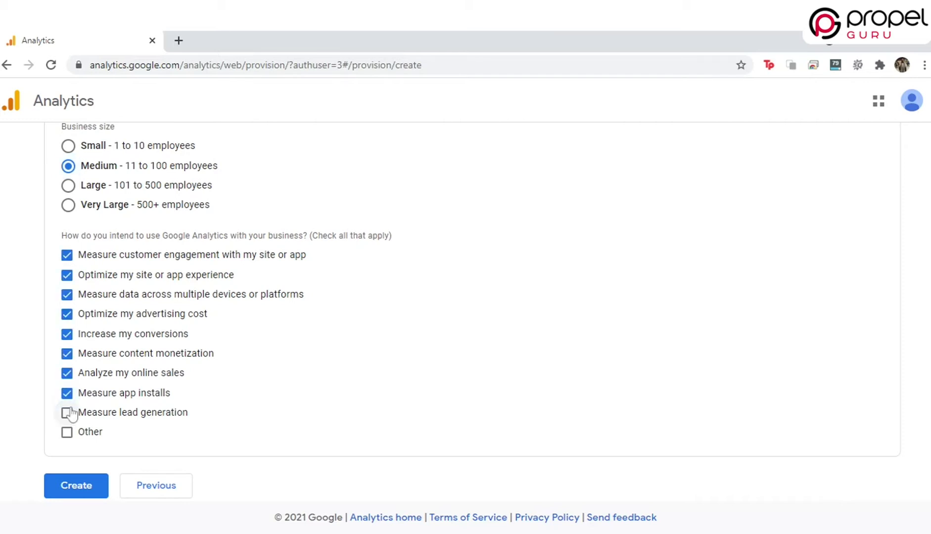
{"action": "left_click", "coordinate": [67, 412]}
{"action": "scroll", "coordinate": [237, 424], "scroll_direction": "down", "scroll_amount": 1}
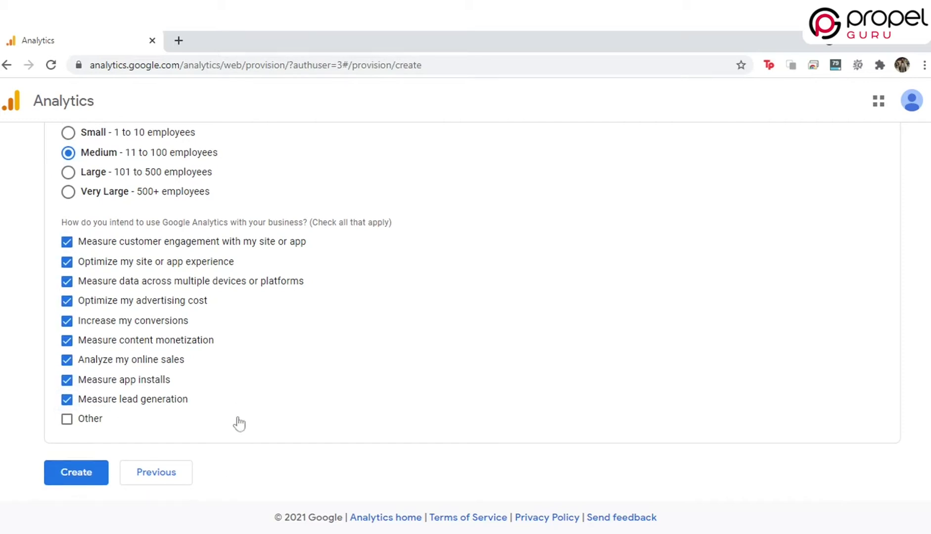
{"action": "left_click", "coordinate": [75, 473]}
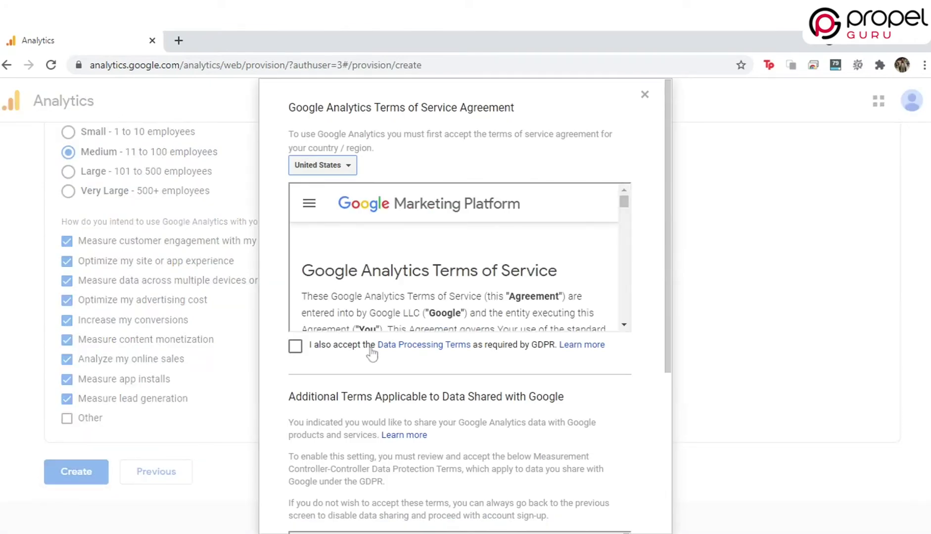
- Accept the Terms of Service, including the GDPR Data Processing Terms and the Measurement Controller-Controller Data Protection Terms
{"action": "left_click", "coordinate": [295, 347]}
{"action": "scroll", "coordinate": [454, 272], "scroll_direction": "down", "scroll_amount": 5}
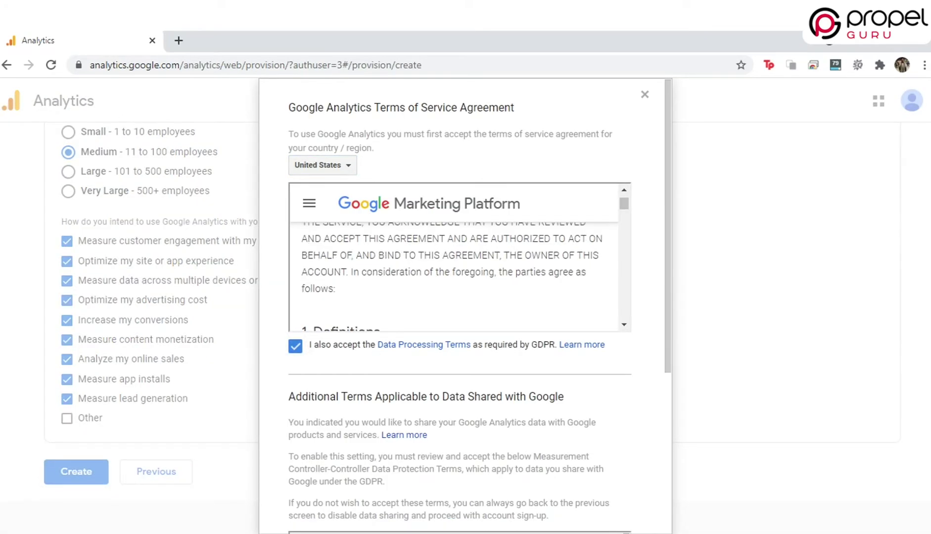
{"action": "scroll", "coordinate": [326, 443], "scroll_direction": "down", "scroll_amount": 5}
{"action": "scroll", "coordinate": [299, 465], "scroll_direction": "down", "scroll_amount": 2}
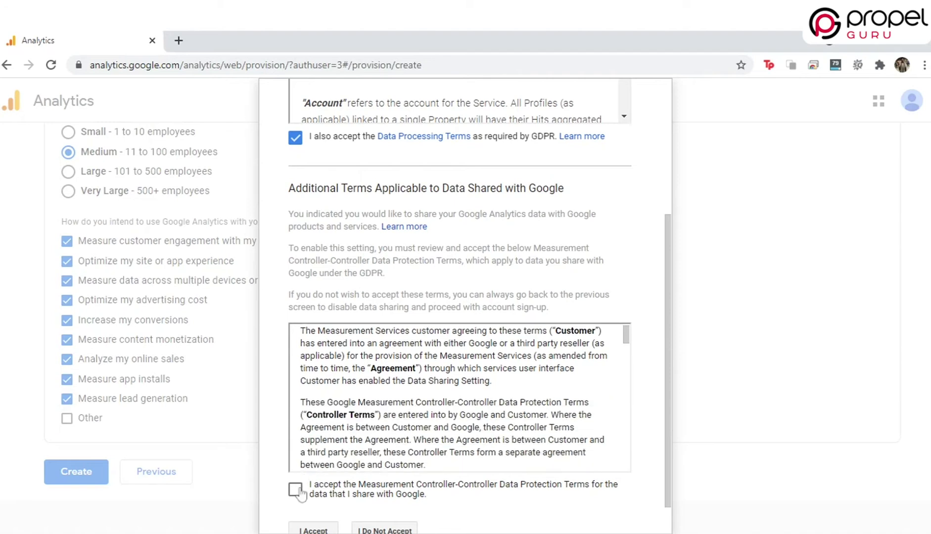
{"action": "left_click", "coordinate": [295, 489]}
{"action": "scroll", "coordinate": [474, 496], "scroll_direction": "down", "scroll_amount": 1}
{"action": "left_click", "coordinate": [310, 493]}
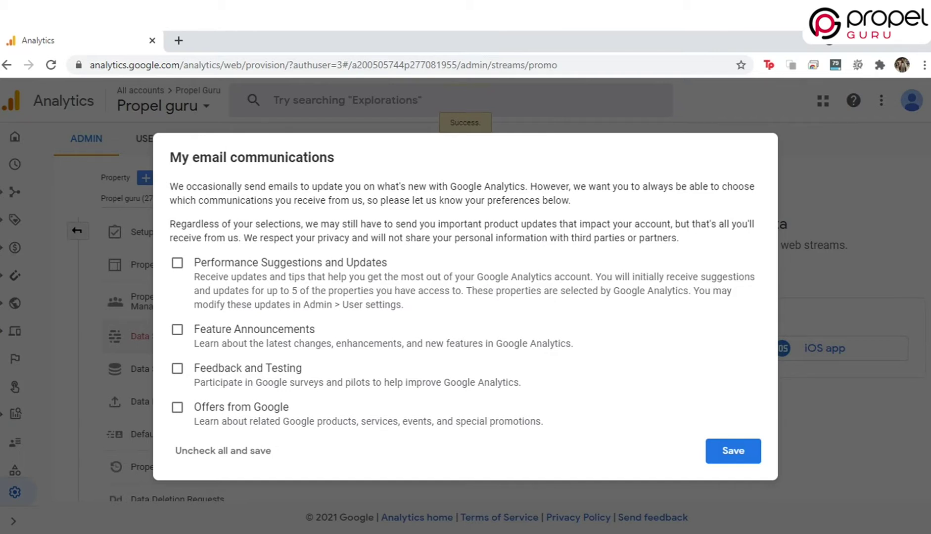
- Opt in to all four types of email communications and save the preferences
{"action": "left_click", "coordinate": [178, 263]}
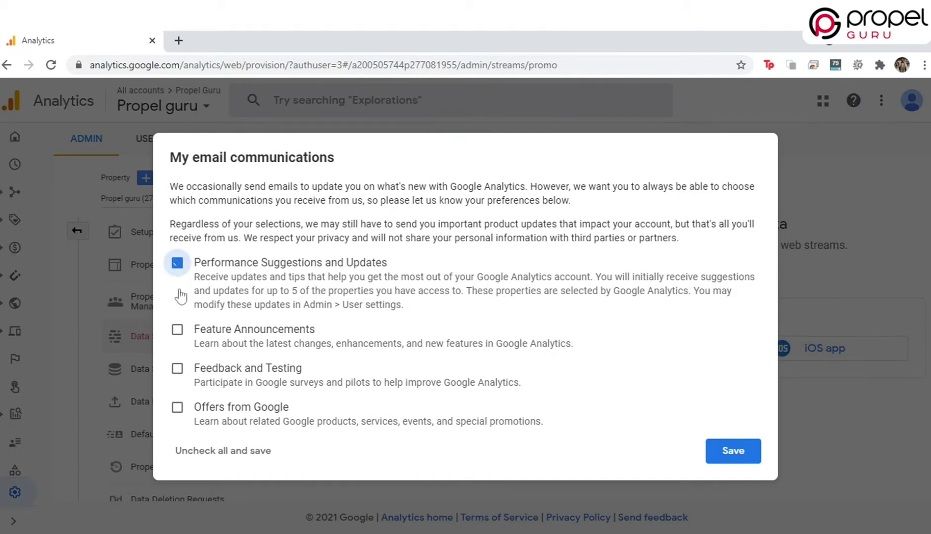
{"action": "left_click", "coordinate": [177, 330]}
{"action": "left_click", "coordinate": [177, 368]}
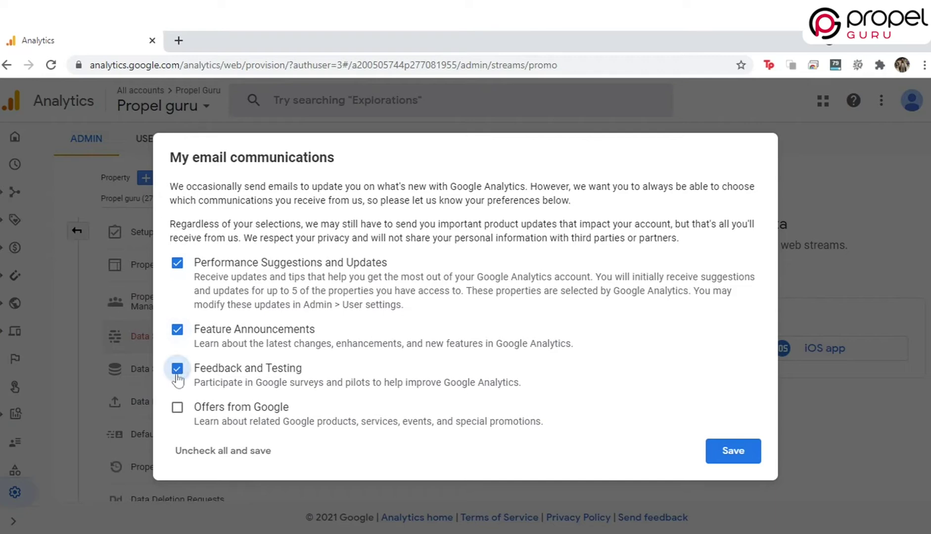
{"action": "left_click", "coordinate": [177, 408]}
{"action": "left_click", "coordinate": [741, 454]}
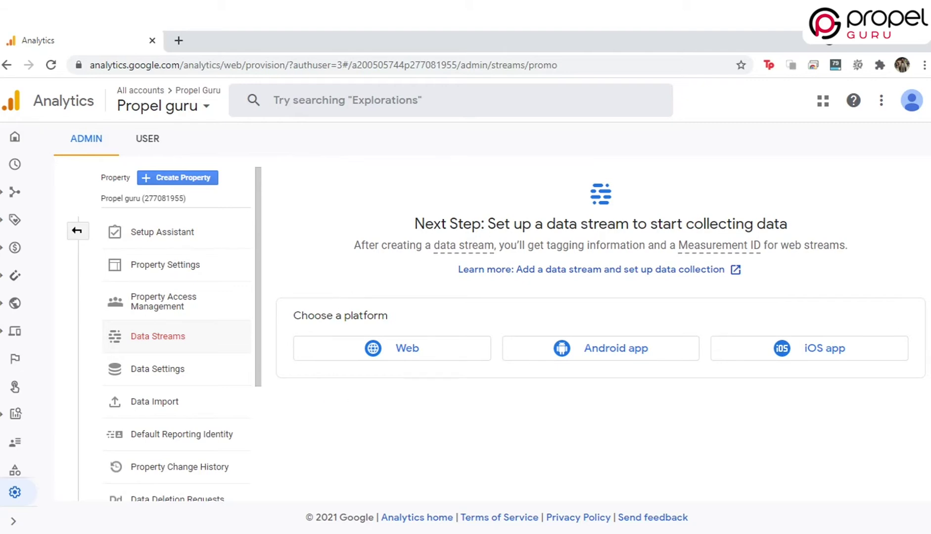
{"action": "left_click", "coordinate": [426, 354]}
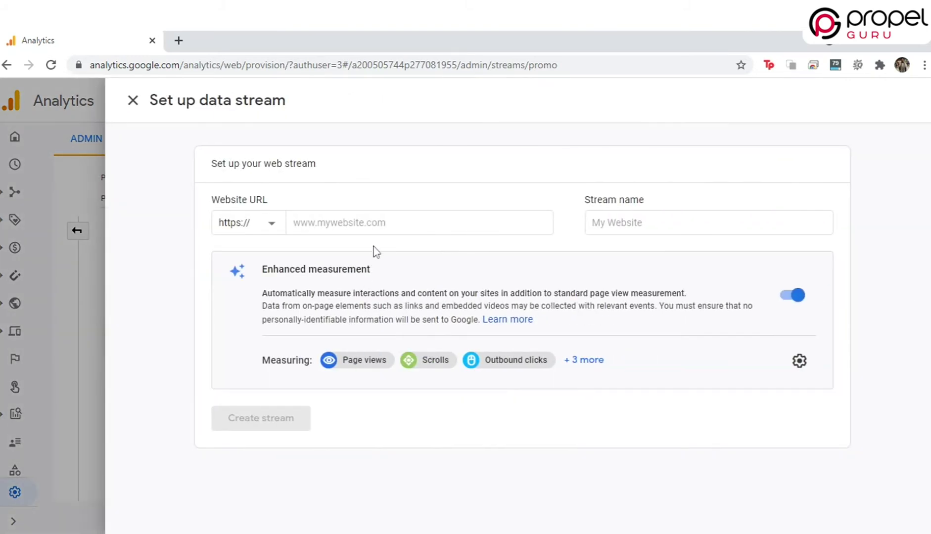
{"action": "left_click", "coordinate": [376, 224]}
{"action": "type", "text": "https://www.propelguru.com/"}
{"action": "left_click", "coordinate": [672, 231]}
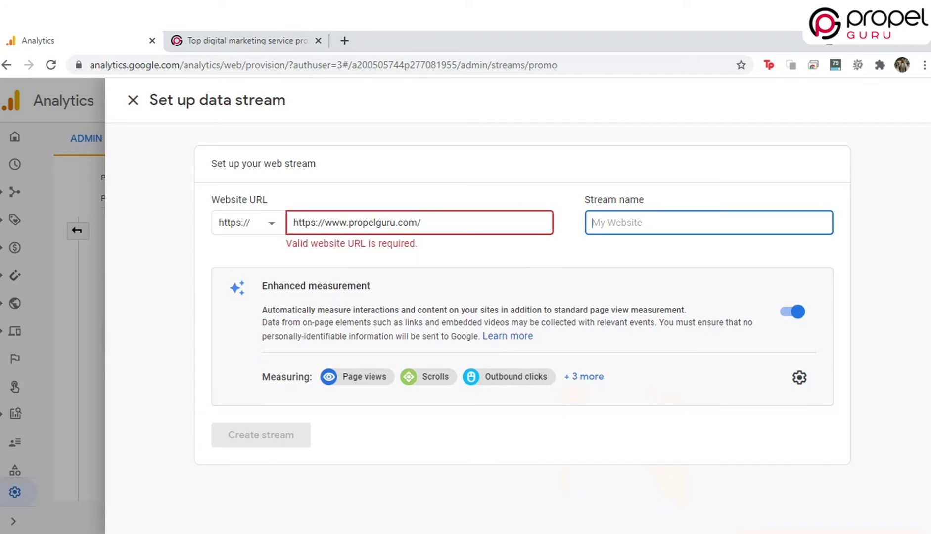
{"action": "left_click", "coordinate": [324, 222]}
{"action": "key", "text": "BackSpace"}
{"action": "key", "text": "BackSpace"}
{"action": "key", "text": "BackSpace"}
{"action": "key", "text": "BackSpace"}
{"action": "key", "text": "BackSpace"}
{"action": "key", "text": "BackSpace"}
{"action": "key", "text": "BackSpace"}
{"action": "key", "text": "BackSpace"}
- Name the web stream Propel Guru and create it
{"action": "left_click", "coordinate": [591, 223]}
{"action": "type", "text": "Propel Guru"}
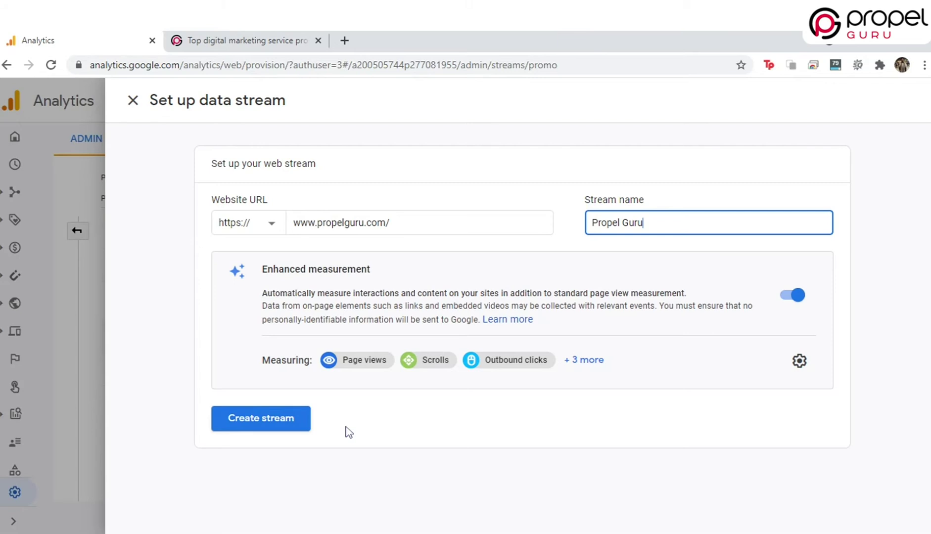
{"action": "left_click", "coordinate": [303, 425]}
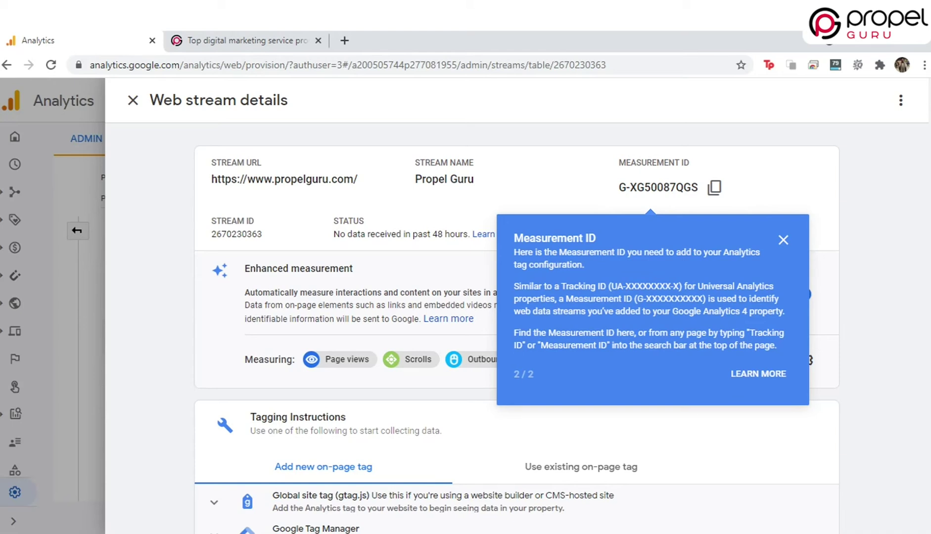
- Dismiss the Measurement ID tip and review the tagging instructions in the web stream details
{"action": "left_click", "coordinate": [783, 241]}
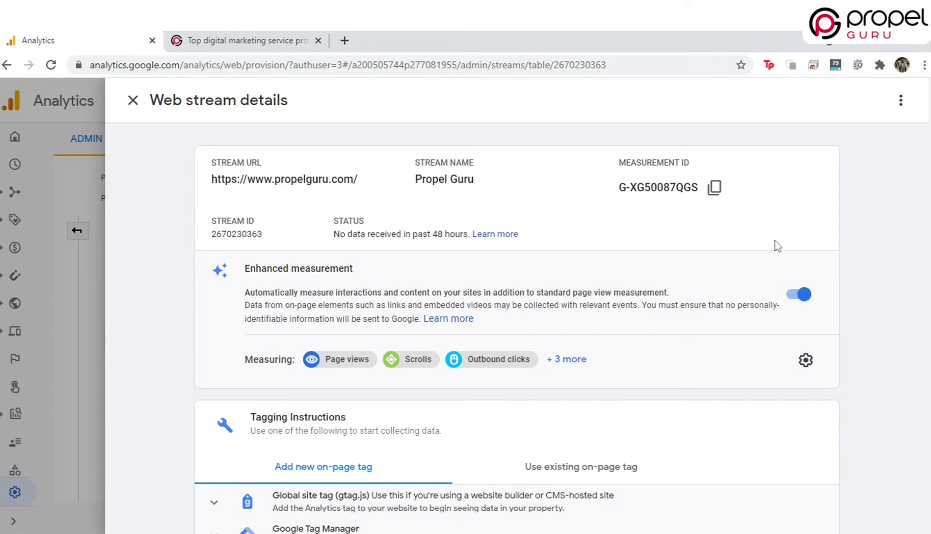
{"action": "scroll", "coordinate": [579, 286], "scroll_direction": "down", "scroll_amount": 3}
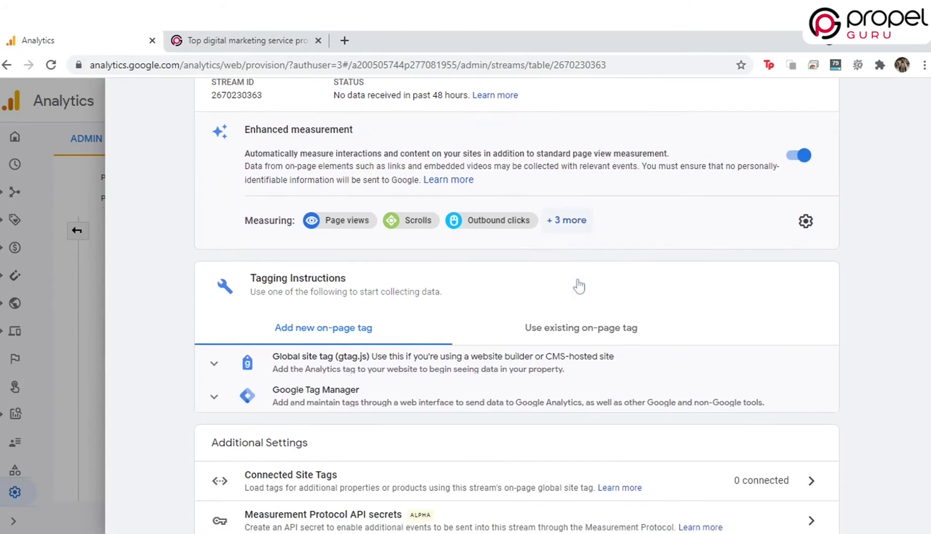
{"action": "scroll", "coordinate": [579, 286], "scroll_direction": "down", "scroll_amount": 1}
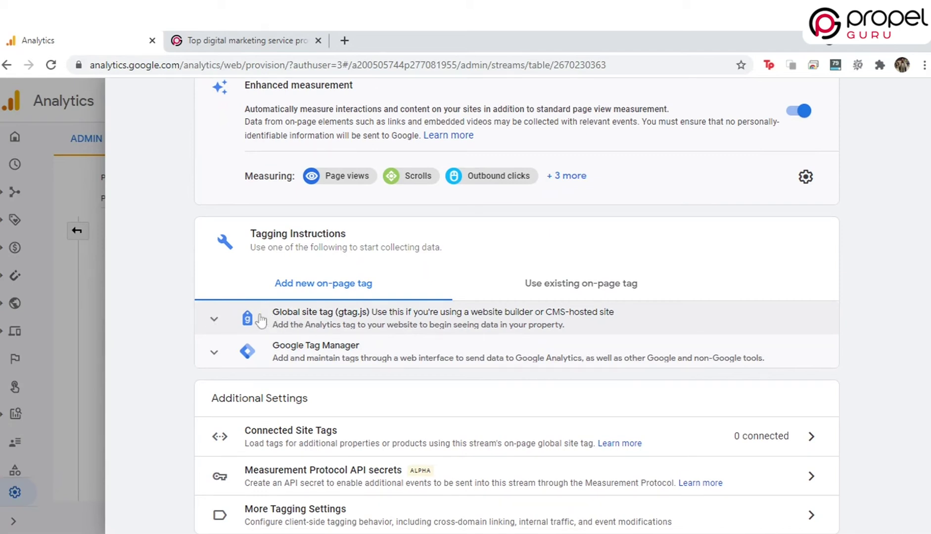
- View the Global site tag (gtag.js) installation code under Add new on-page tag, then close the web stream details
{"action": "left_click", "coordinate": [224, 322]}
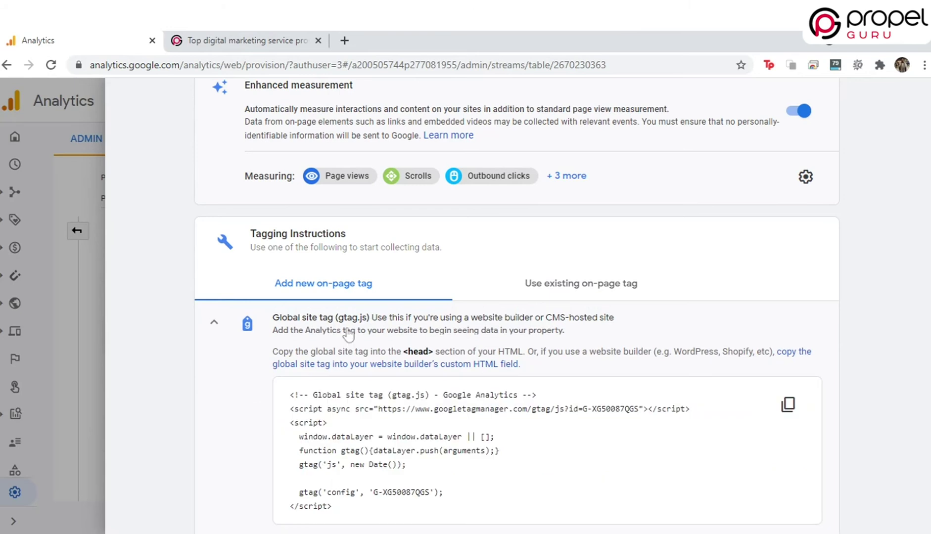
{"action": "scroll", "coordinate": [762, 292], "scroll_direction": "down", "scroll_amount": 1}
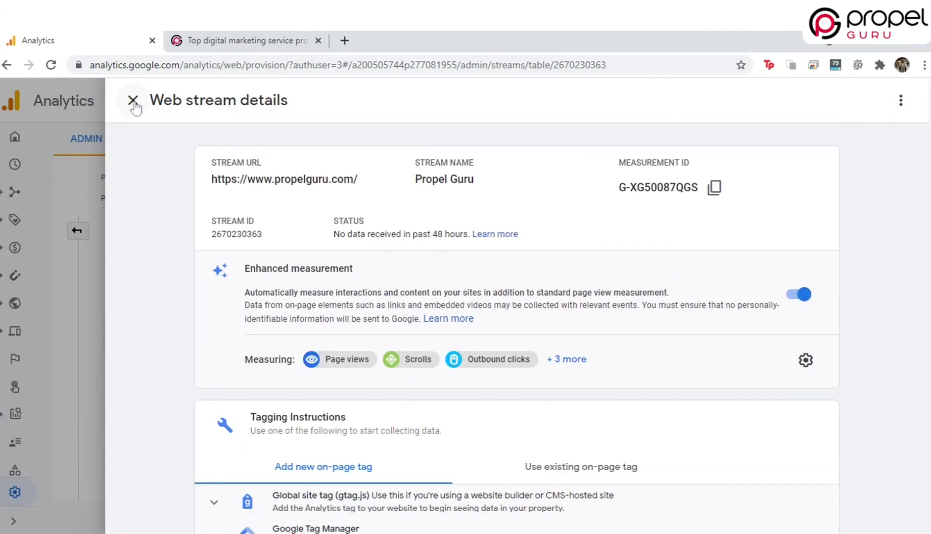
{"action": "left_click", "coordinate": [133, 101]}
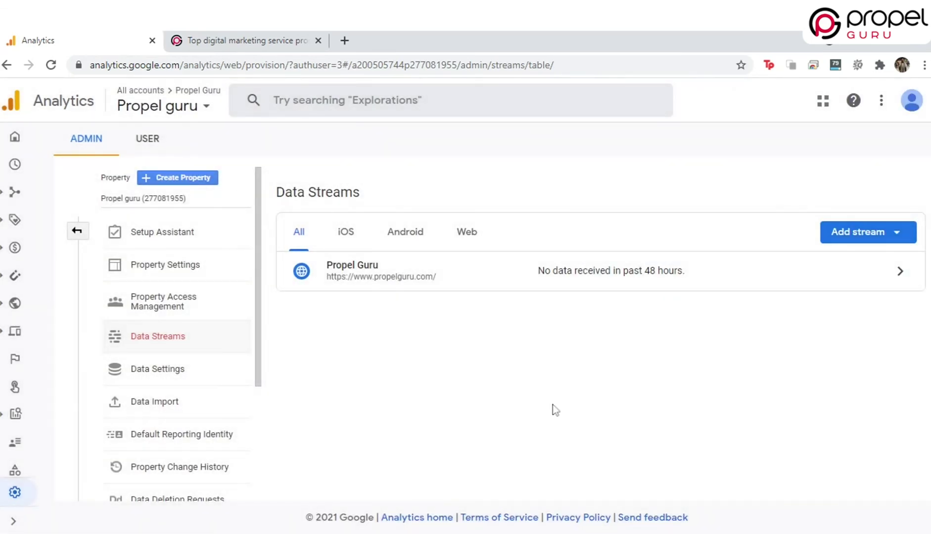
- Go to the Propel guru property's Home report and look through its overview cards
{"action": "left_click", "coordinate": [14, 139]}
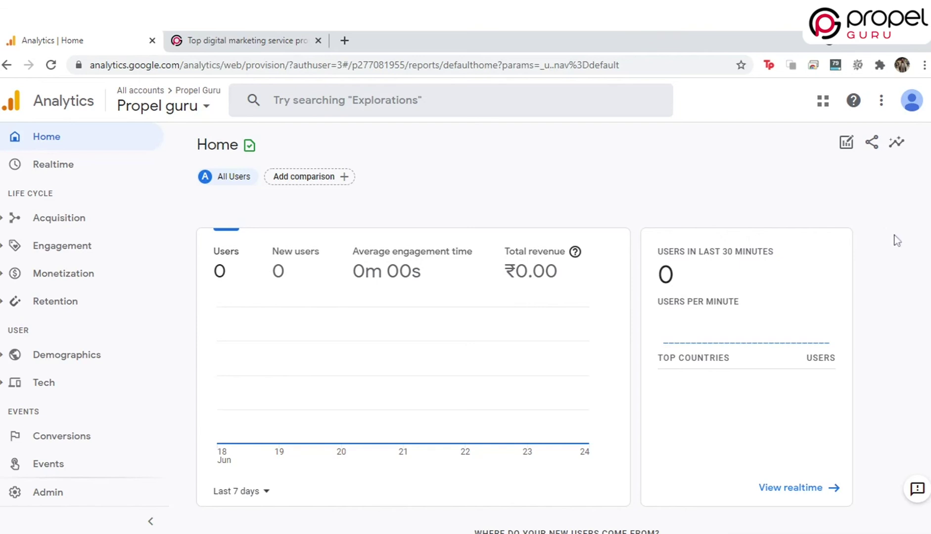
{"action": "scroll", "coordinate": [896, 243], "scroll_direction": "down", "scroll_amount": 1}
{"action": "scroll", "coordinate": [898, 245], "scroll_direction": "down", "scroll_amount": 1}
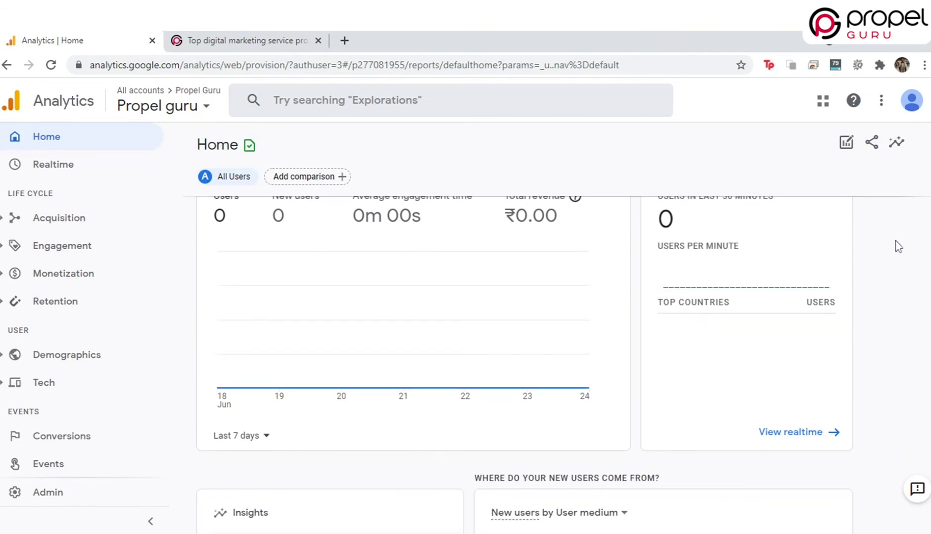
{"action": "scroll", "coordinate": [898, 245], "scroll_direction": "down", "scroll_amount": 2}
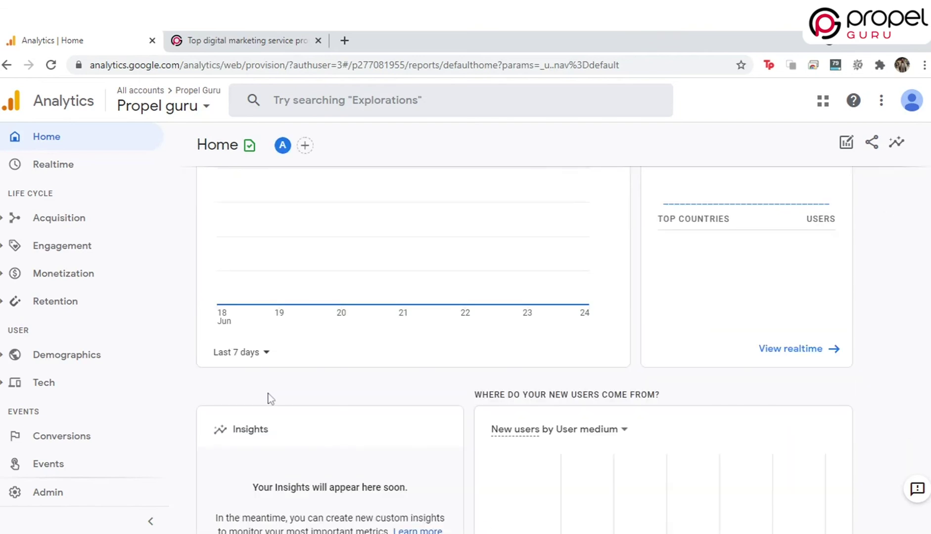